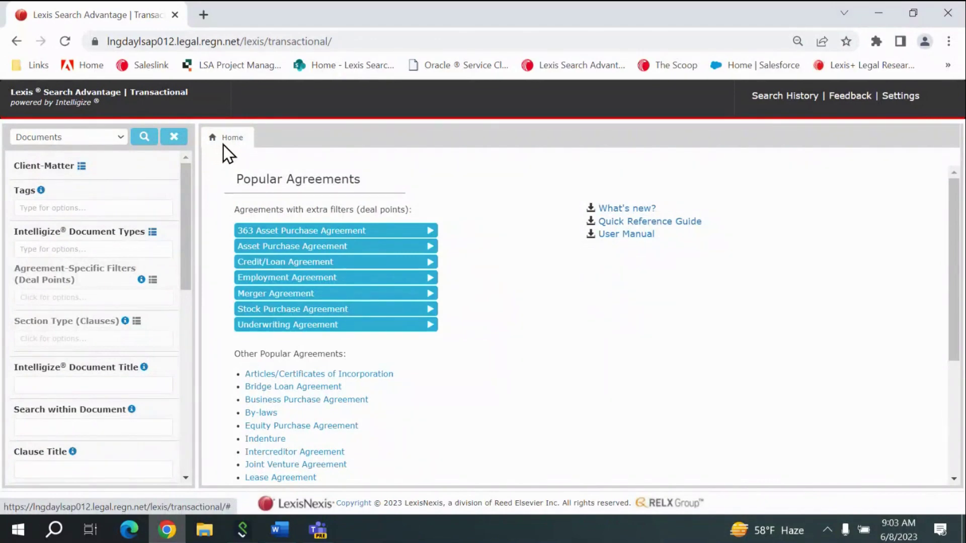
# Step: Search documents and set the document type to Asset Purchase Agreement from the full list
pyautogui.click(123, 135)
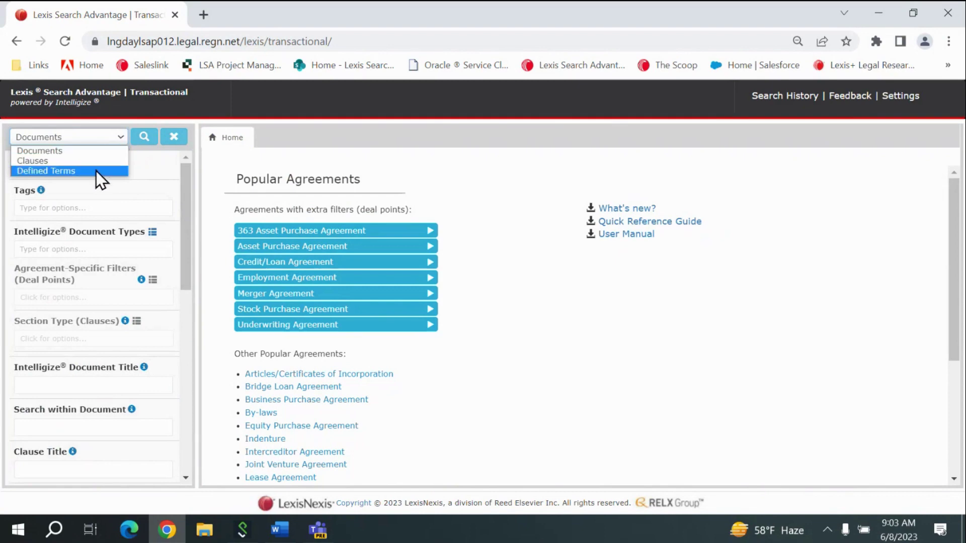
pyautogui.click(186, 169)
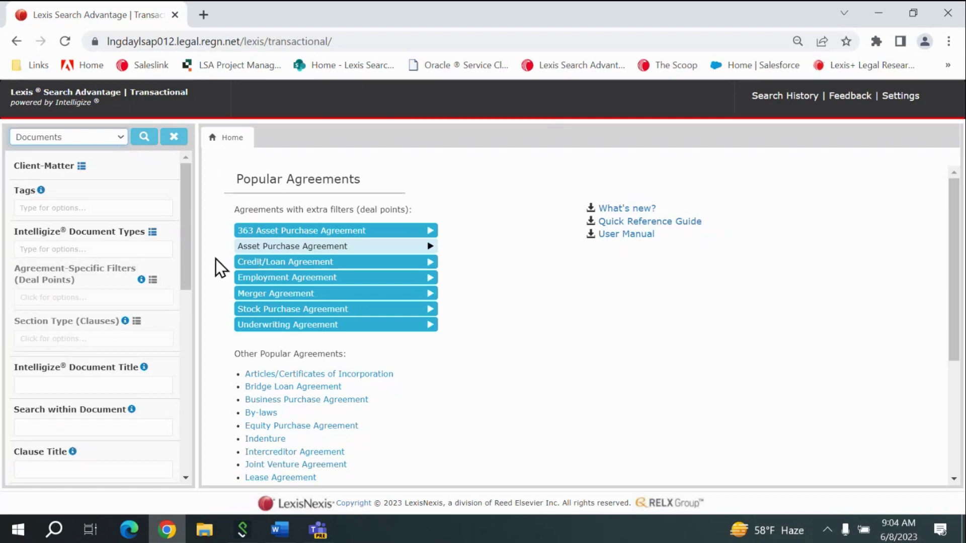
pyautogui.click(116, 249)
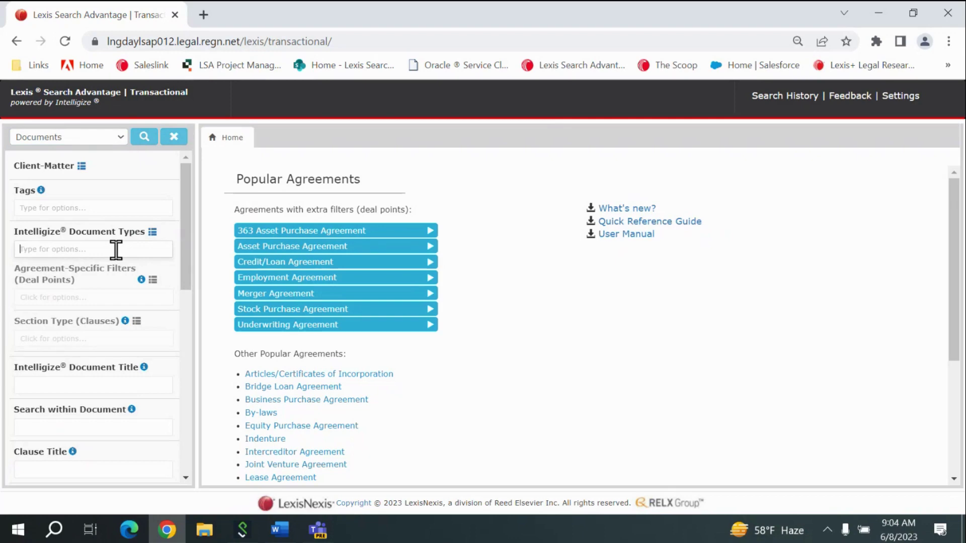
pyautogui.write('asset')
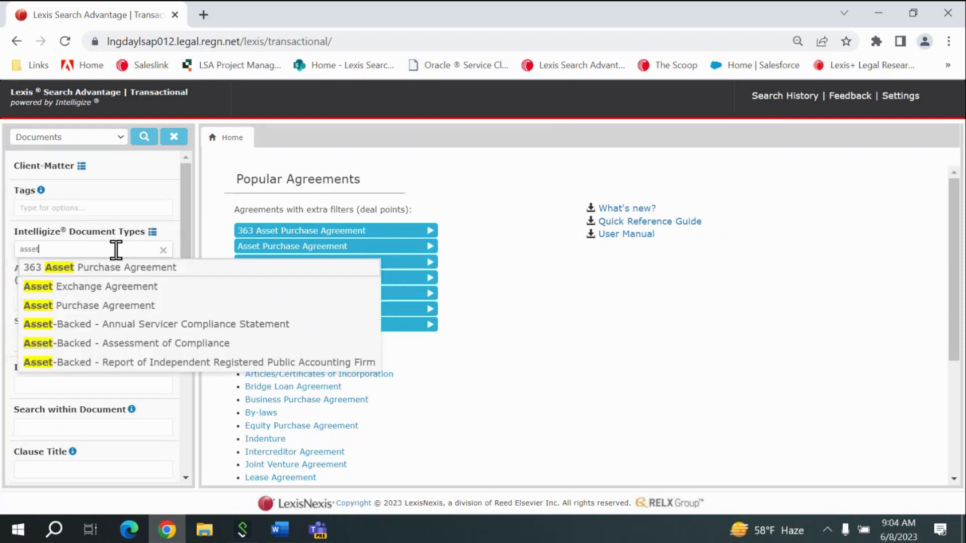
pyautogui.click(164, 253)
pyautogui.click(152, 239)
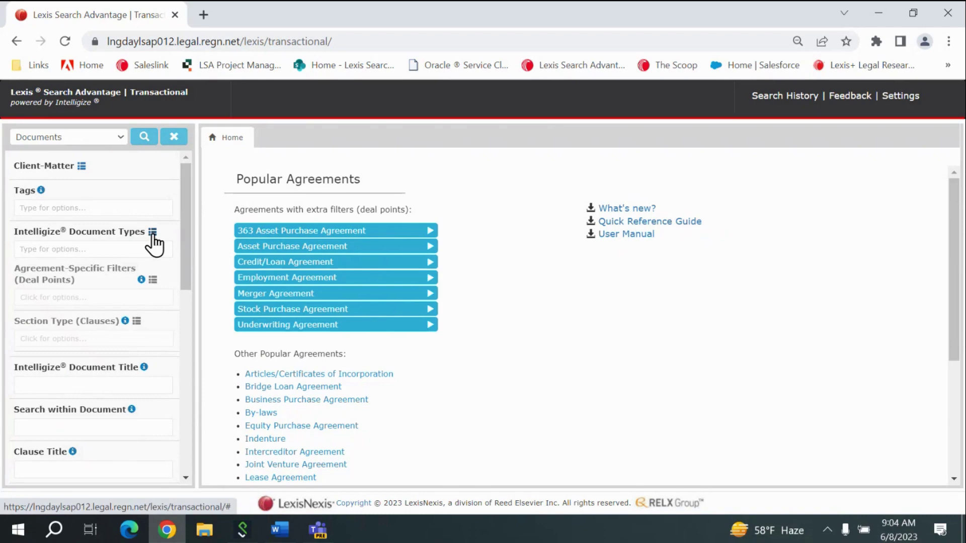
pyautogui.click(153, 234)
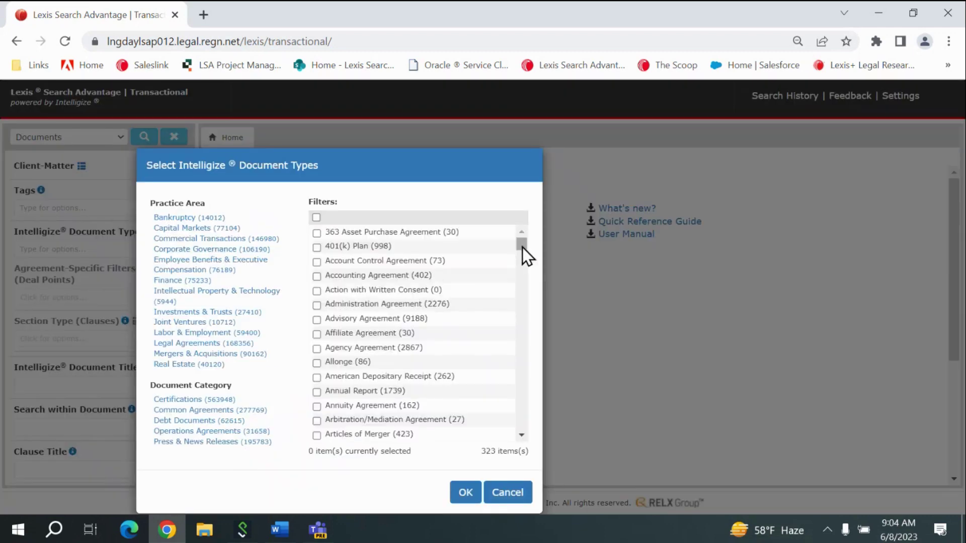
pyautogui.moveTo(521, 247); pyautogui.dragTo(521, 256)
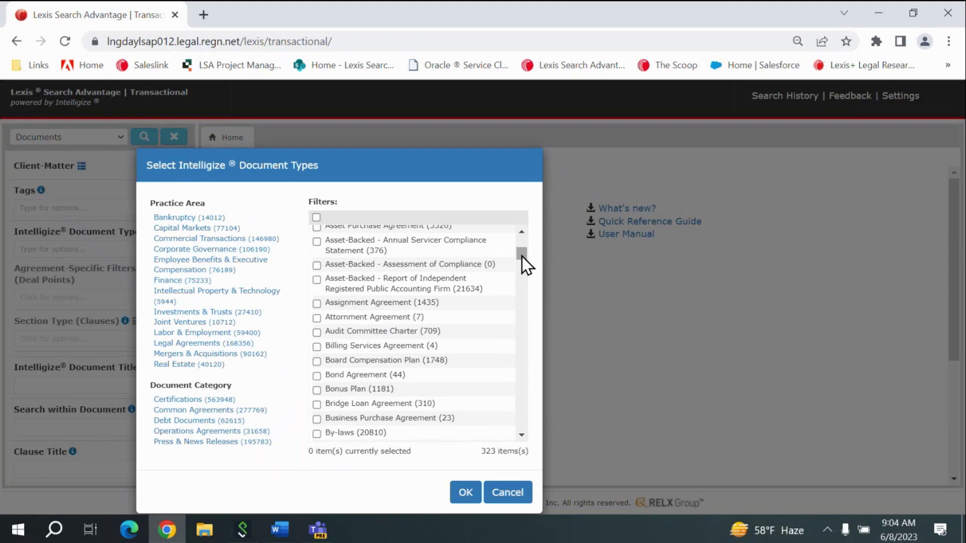
pyautogui.click(522, 231)
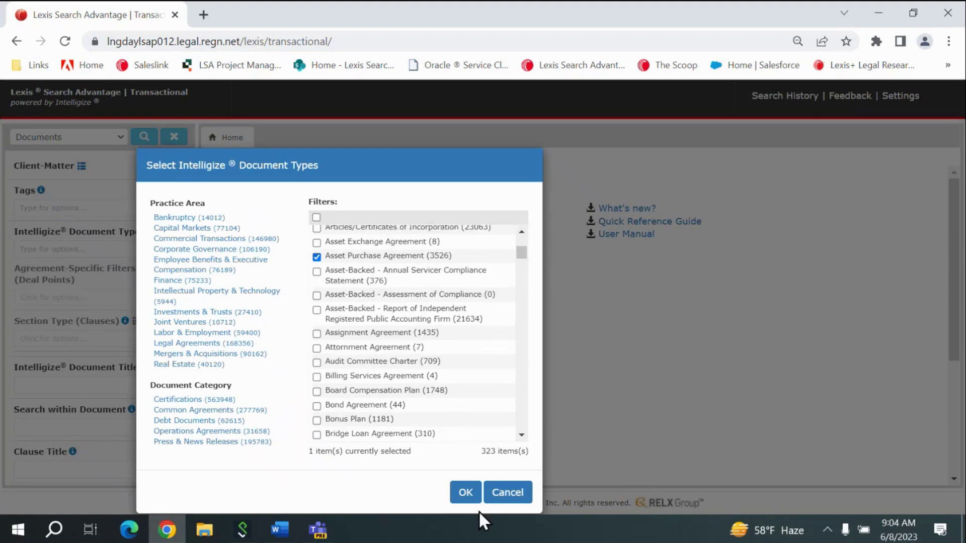
pyautogui.click(465, 493)
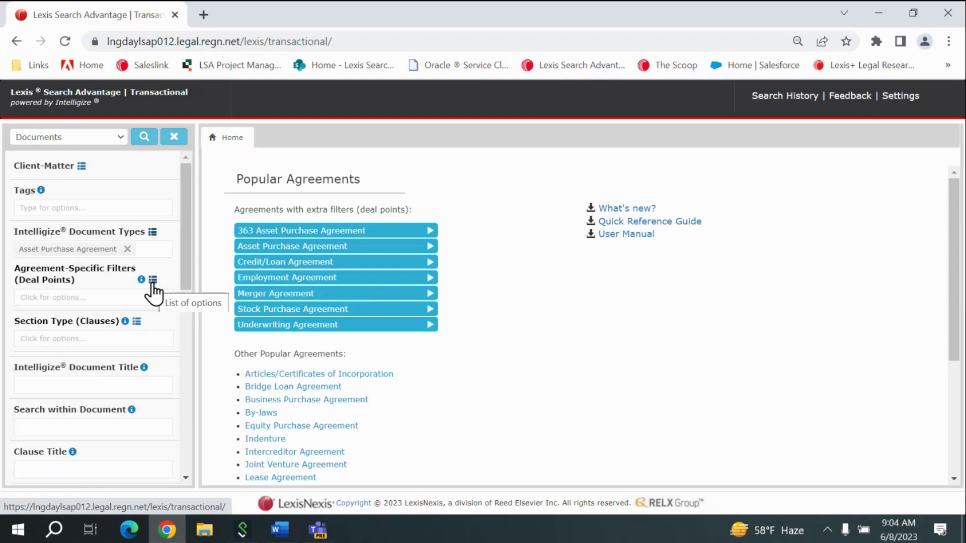
# Step: Apply the Asset Purchase deal-point filter Sandbagging set to Pro
pyautogui.click(152, 282)
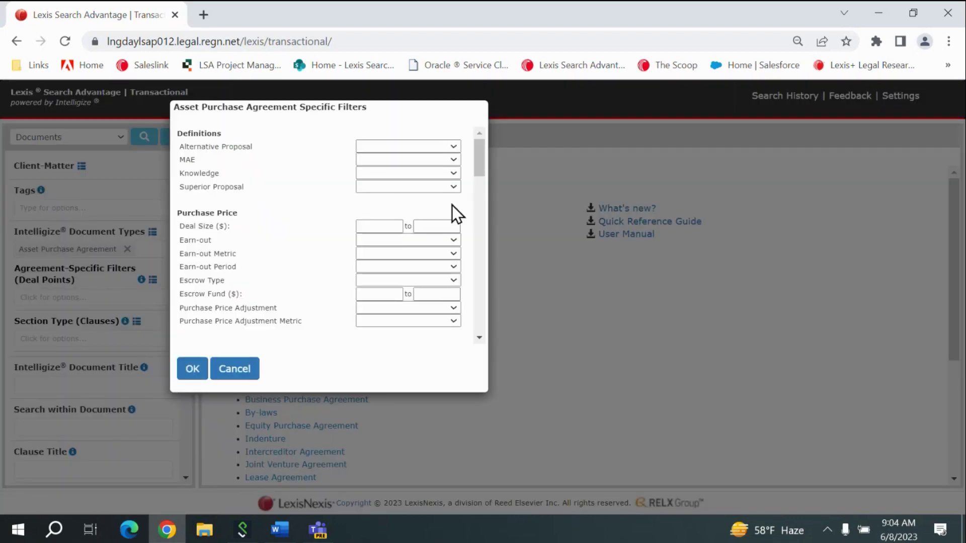
pyautogui.moveTo(483, 157); pyautogui.dragTo(495, 300)
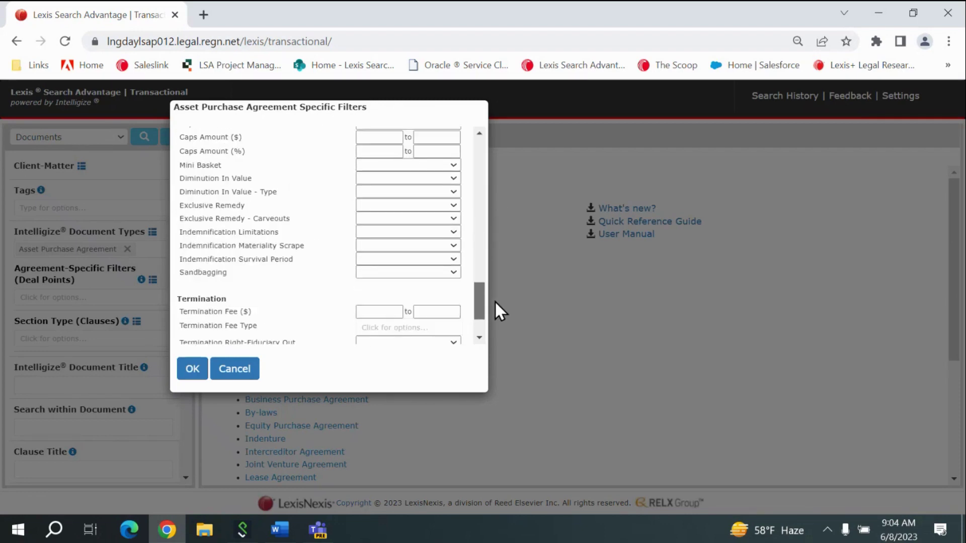
pyautogui.click(444, 273)
pyautogui.click(413, 297)
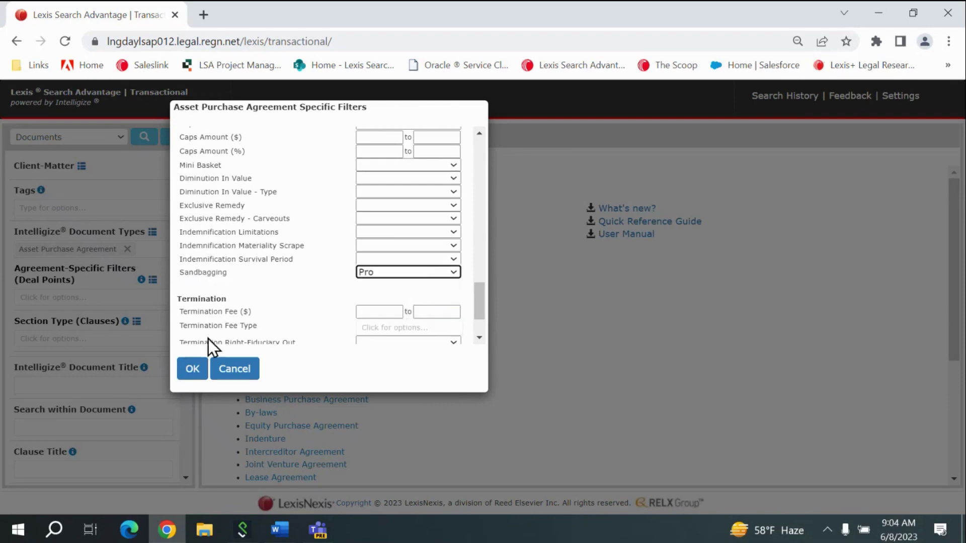
pyautogui.click(193, 371)
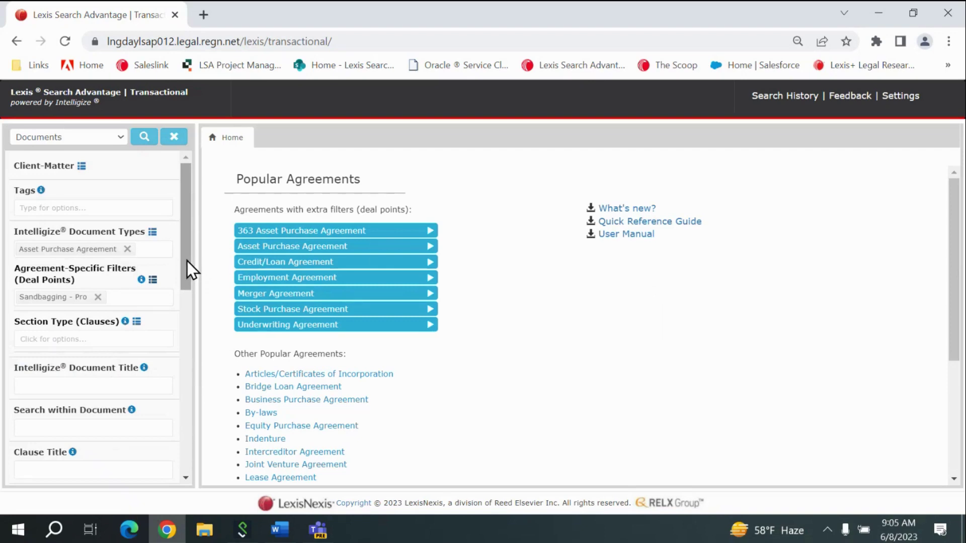
pyautogui.moveTo(186, 260)
pyautogui.mouseDown()
pyautogui.moveTo(180, 372)
pyautogui.moveTo(145, 391)
pyautogui.mouseUp()
# Step: Add a Delaware governing-law filter from the 'del' suggestions
pyautogui.click(138, 404)
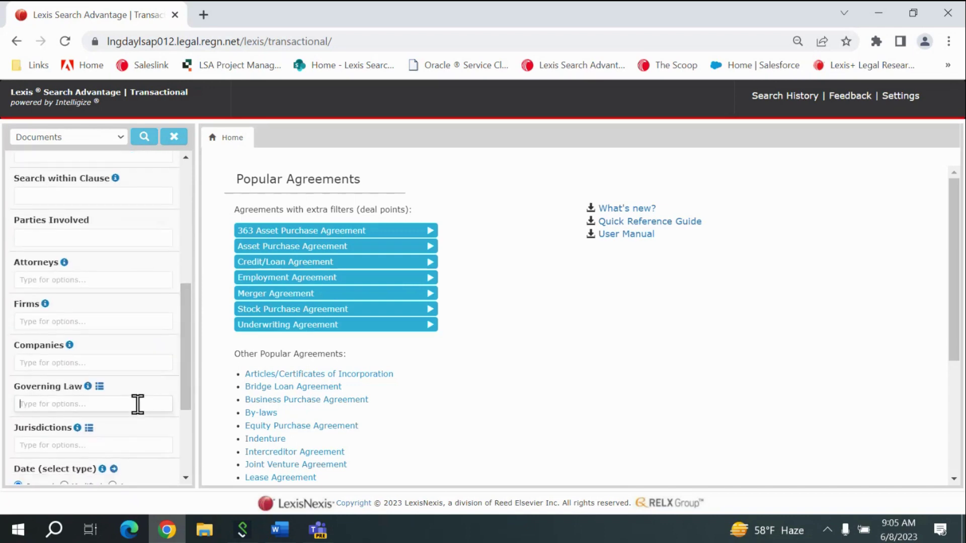
pyautogui.write('del')
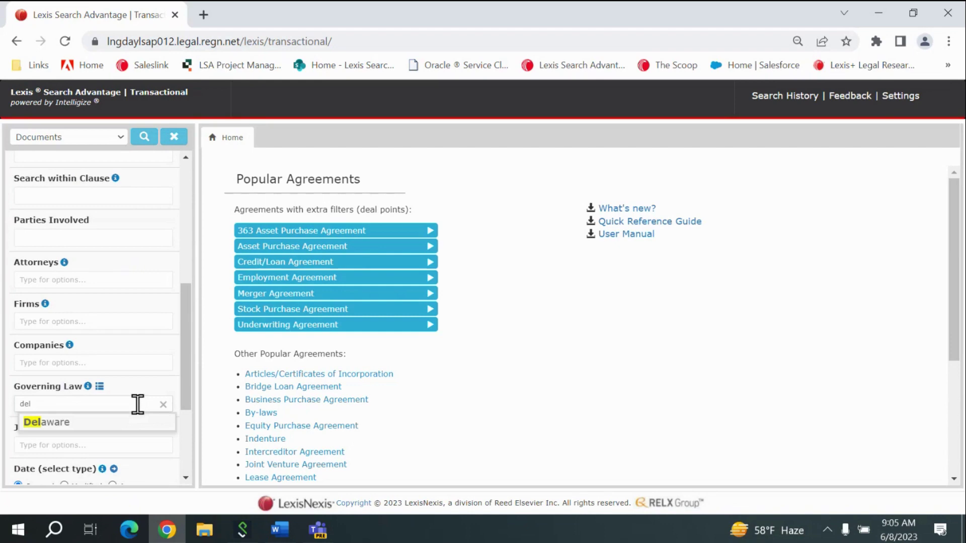
pyautogui.click(134, 424)
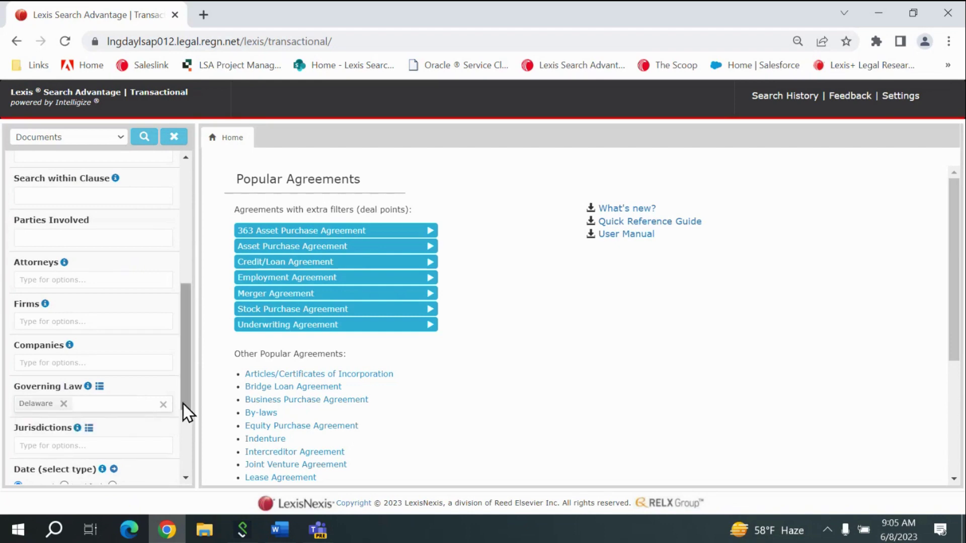
pyautogui.moveTo(183, 404); pyautogui.dragTo(174, 293)
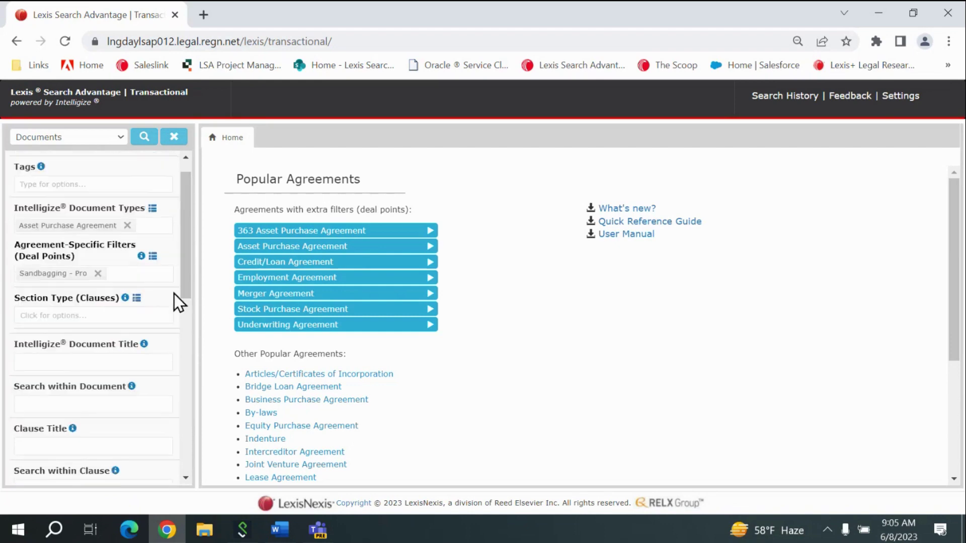
# Step: Run the search for 99 results and view the first result's Pro-Sandbagging clause in Section 6.5
pyautogui.click(145, 139)
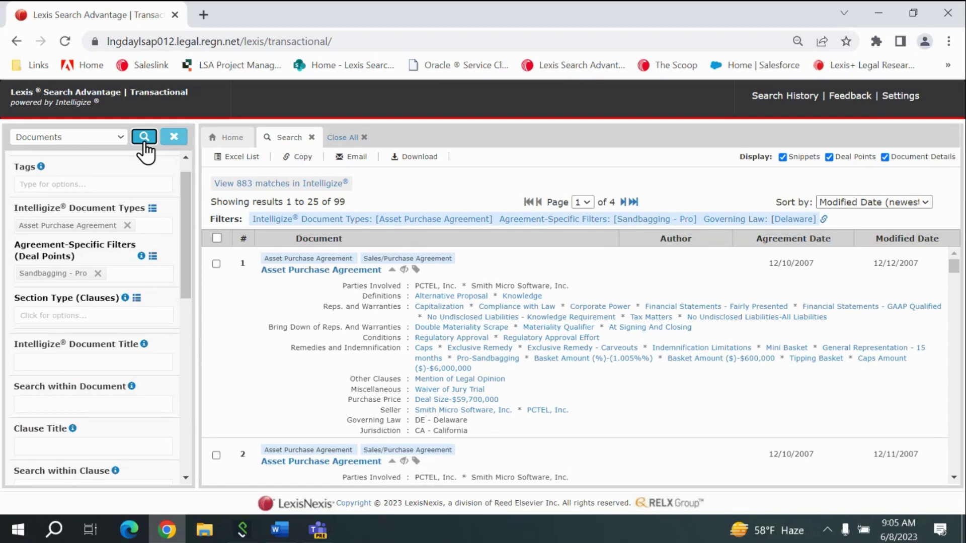
pyautogui.click(955, 480)
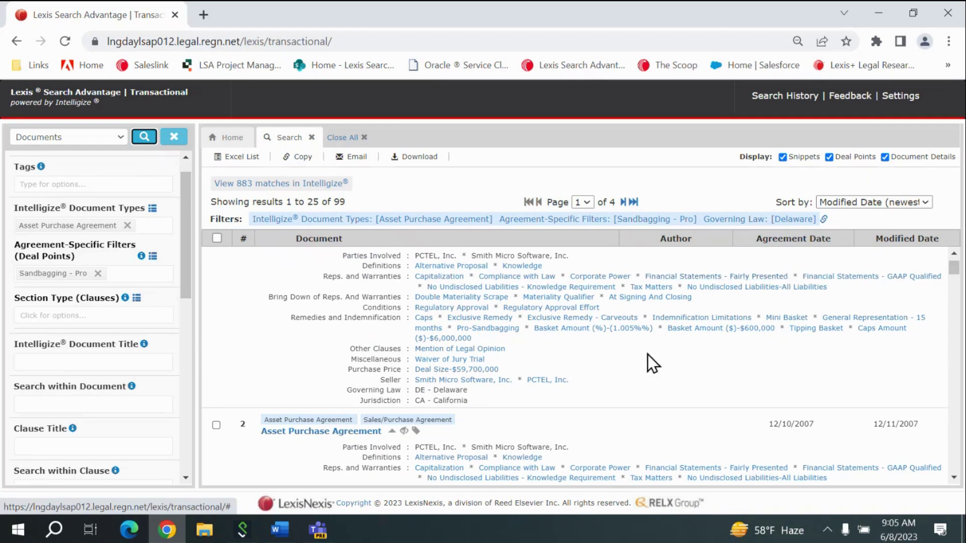
pyautogui.click(510, 338)
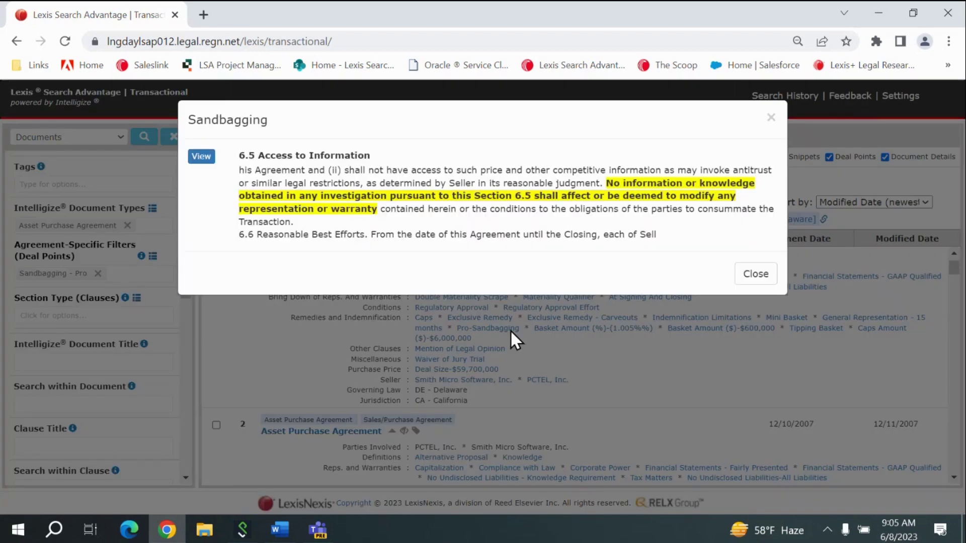
pyautogui.click(744, 279)
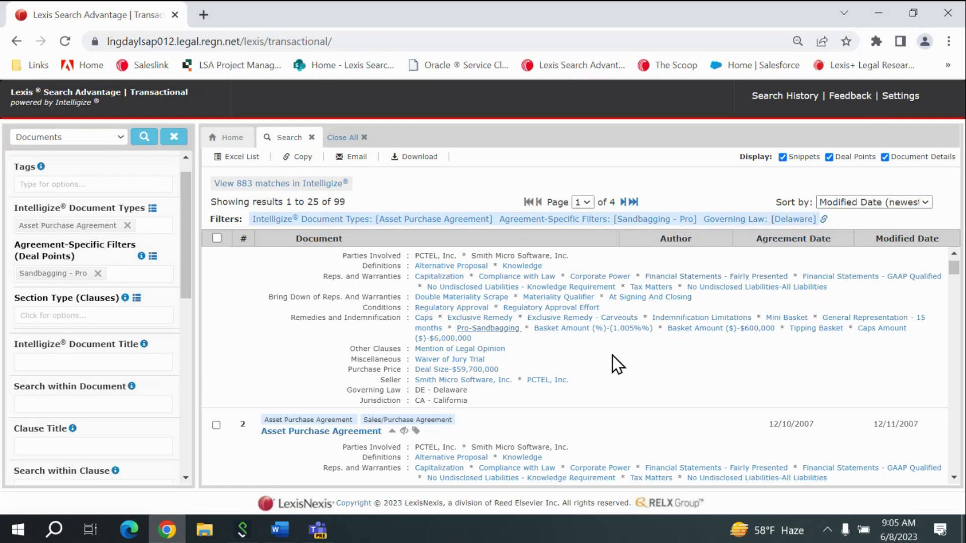
pyautogui.click(558, 333)
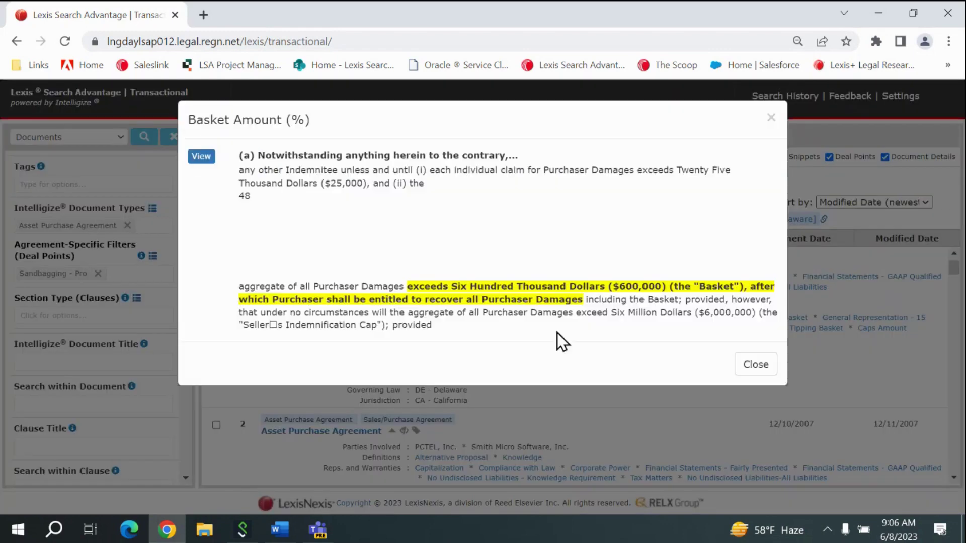
pyautogui.click(755, 370)
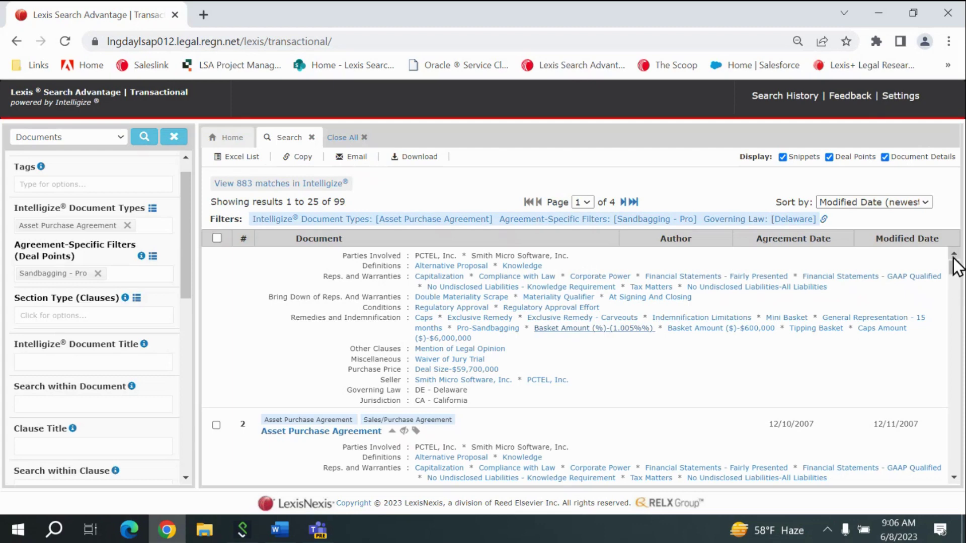
pyautogui.click(955, 257)
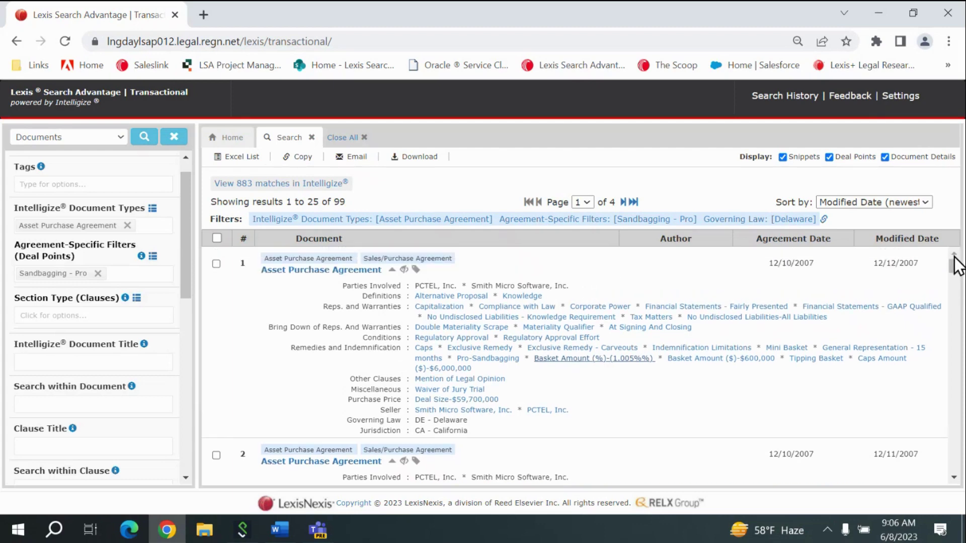
# Step: View the Smith Micro–PCTEL agreement, then return to the Transactional home page with Popular Agreements
pyautogui.click(349, 271)
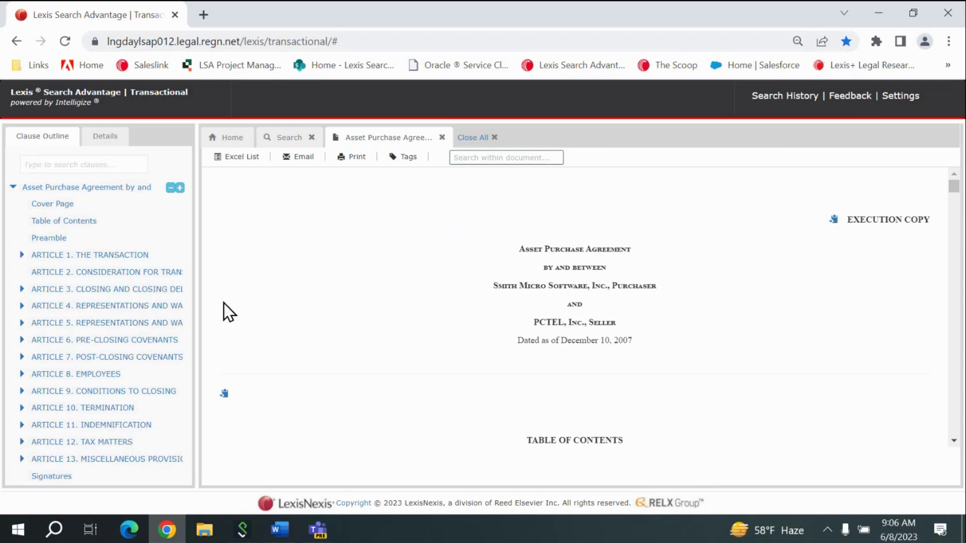
pyautogui.click(221, 144)
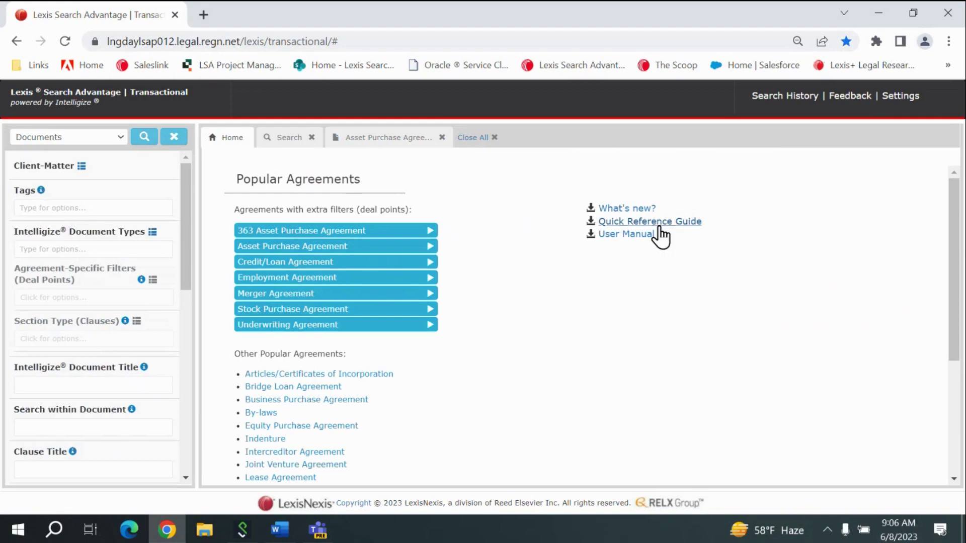